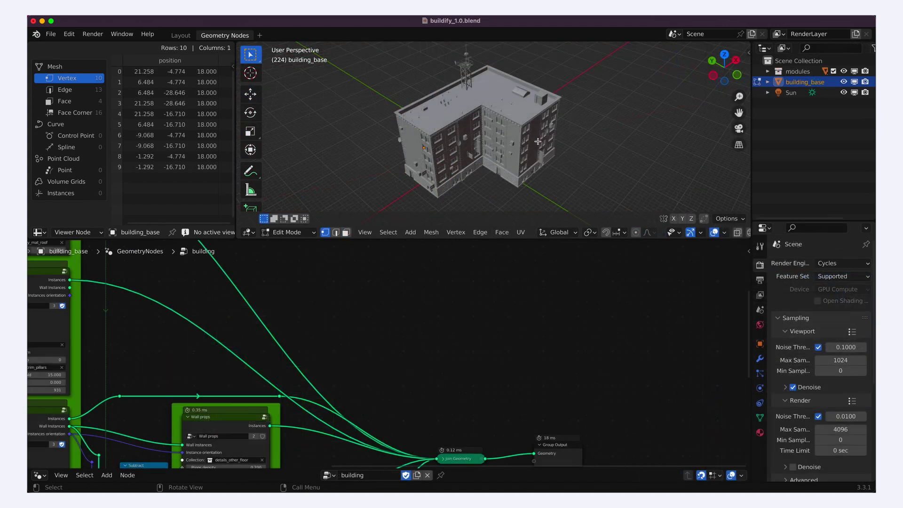
# Step: Move two sets of footprint vertices flat on the ground plane to reshape the footprint
pyautogui.press('g')
pyautogui.hotkey('shift', 'z')
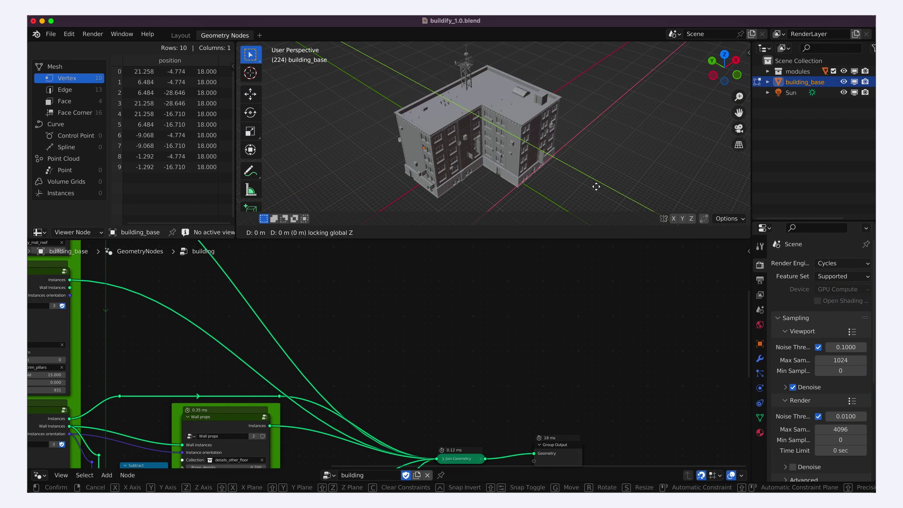
pyautogui.click(653, 196)
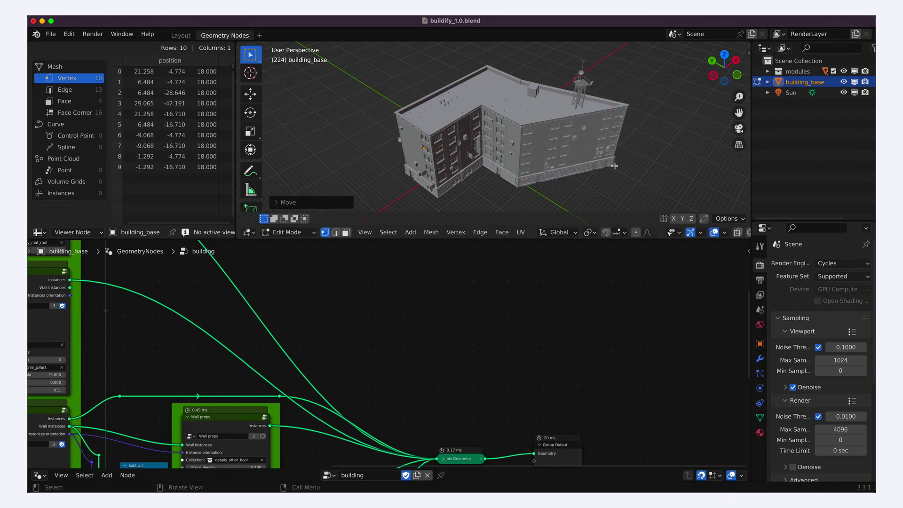
pyautogui.press('g')
pyautogui.hotkey('shift', 'z')
pyautogui.click(419, 185)
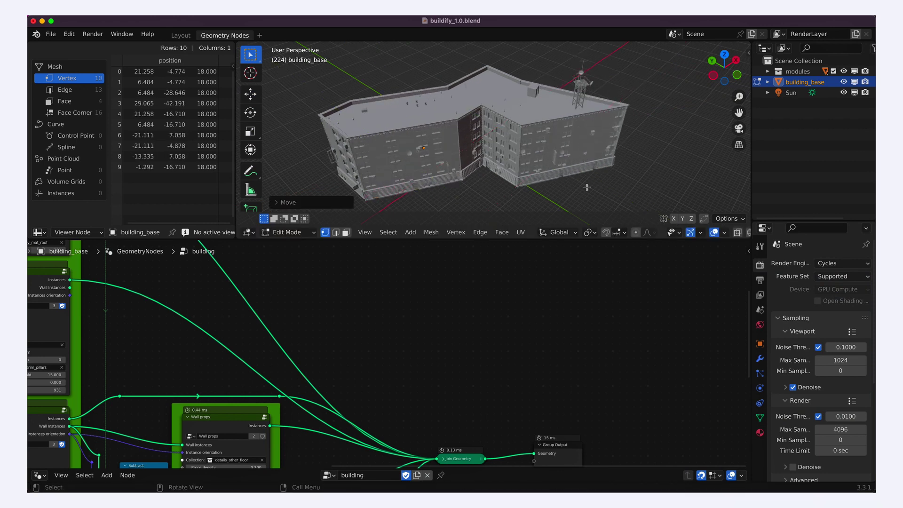
# Step: In Object Mode, try a higher Max number of floors in the modifier, then reset it to 7
pyautogui.press('Tab')
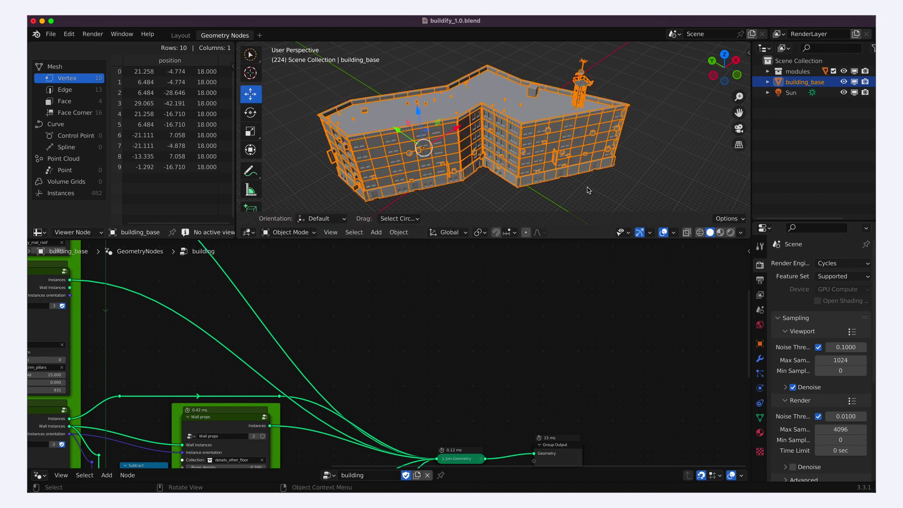
pyautogui.click(760, 359)
pyautogui.moveTo(751, 346); pyautogui.dragTo(704, 344)
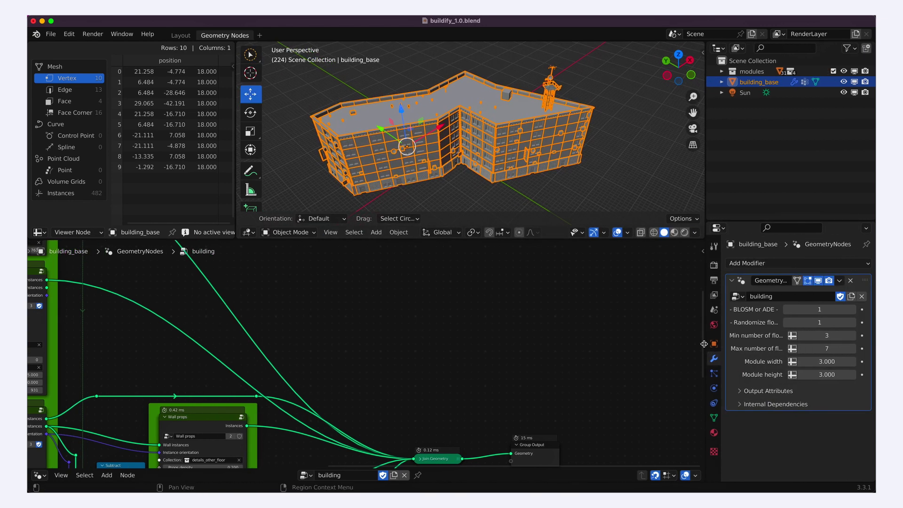
pyautogui.click(853, 348)
pyautogui.click(801, 349)
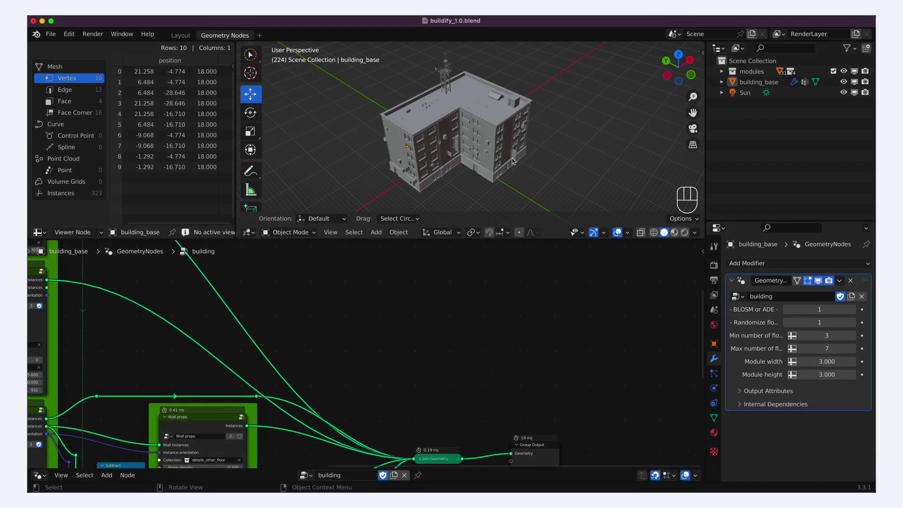
# Step: Put building_base in Edit Mode with Wireframe shading and select its base face in face mode
pyautogui.click(502, 153)
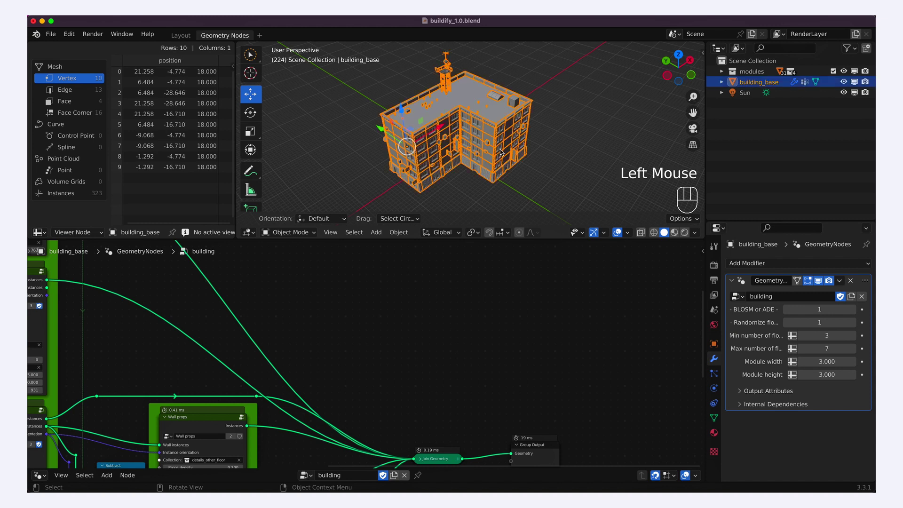
pyautogui.press('Tab')
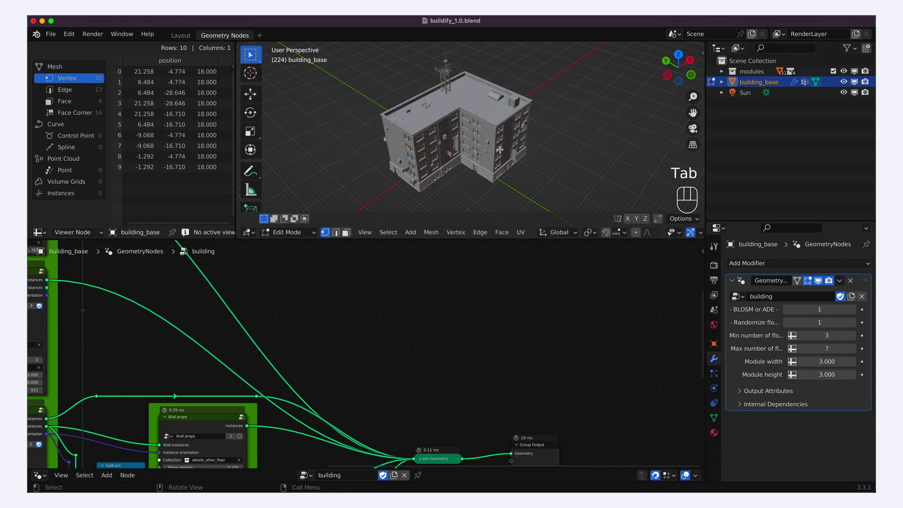
pyautogui.press('z')
pyautogui.click(510, 135)
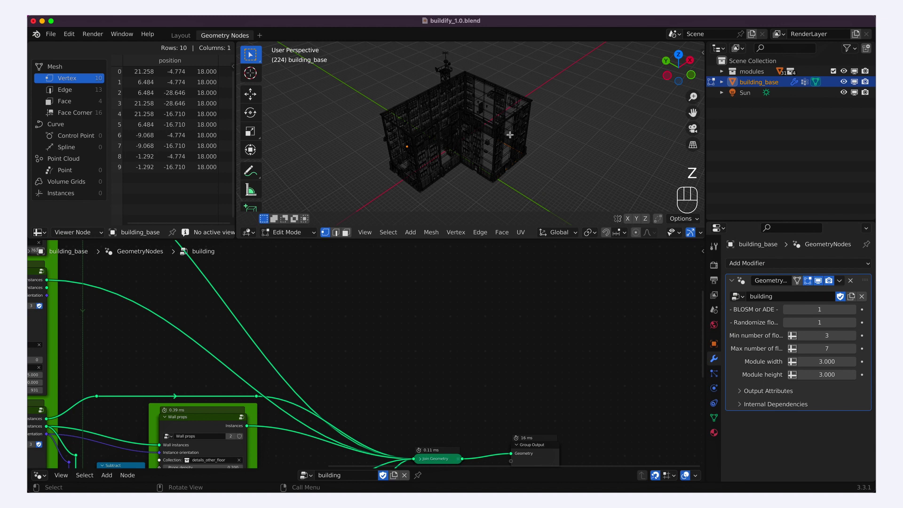
pyautogui.press('3')
pyautogui.click(435, 141)
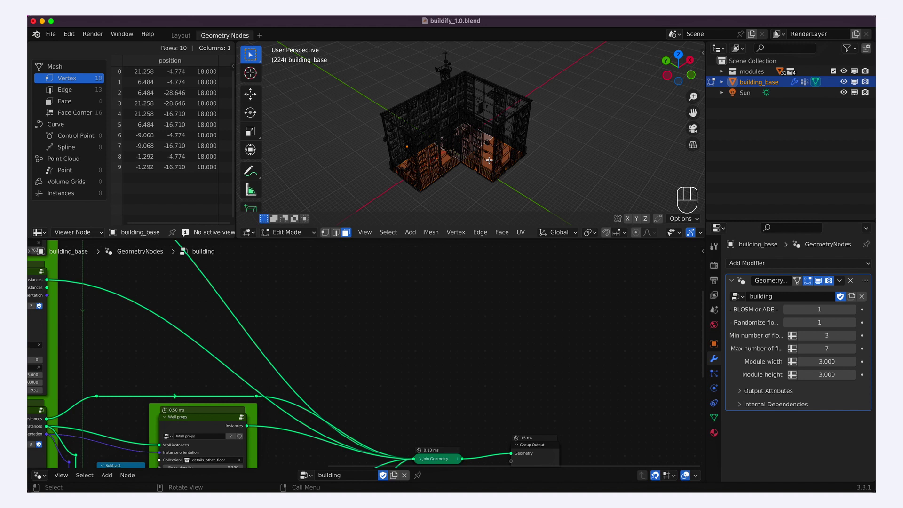
# Step: Frame the node tree, then delete the selected footprint face with X > Faces
pyautogui.press('Home')
pyautogui.press('x')
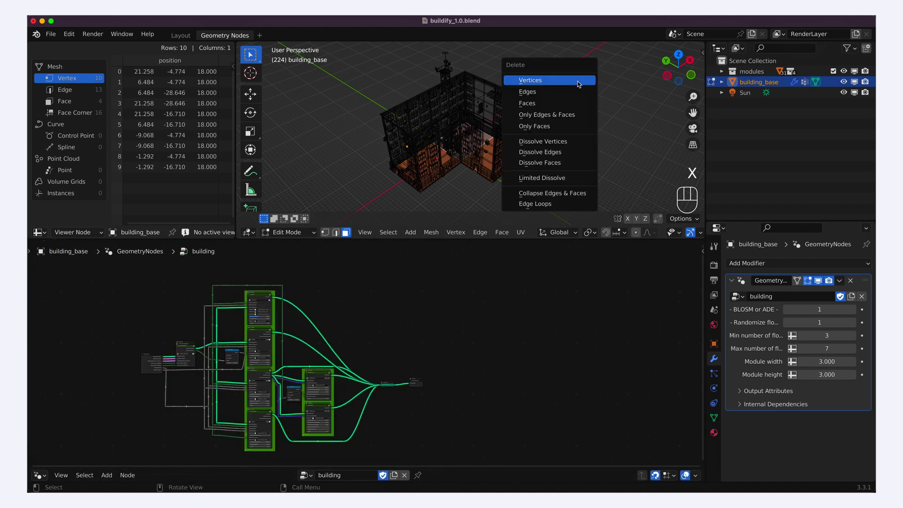
pyautogui.click(526, 104)
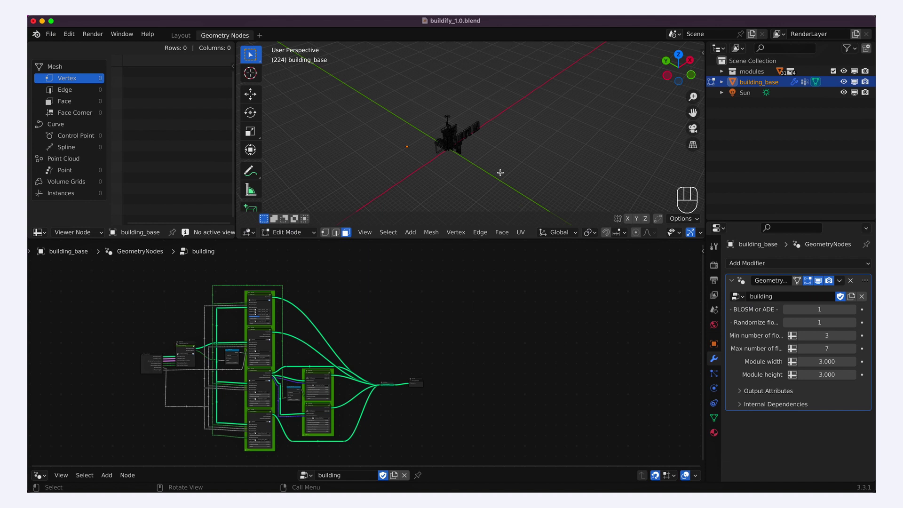
# Step: Zoom in on the wall and tower modules, restore solid shading and orbit around them
pyautogui.keyDown('ctrl'); pyautogui.moveTo(463, 147); pyautogui.dragTo(463, 153, button='middle'); pyautogui.keyUp('ctrl')
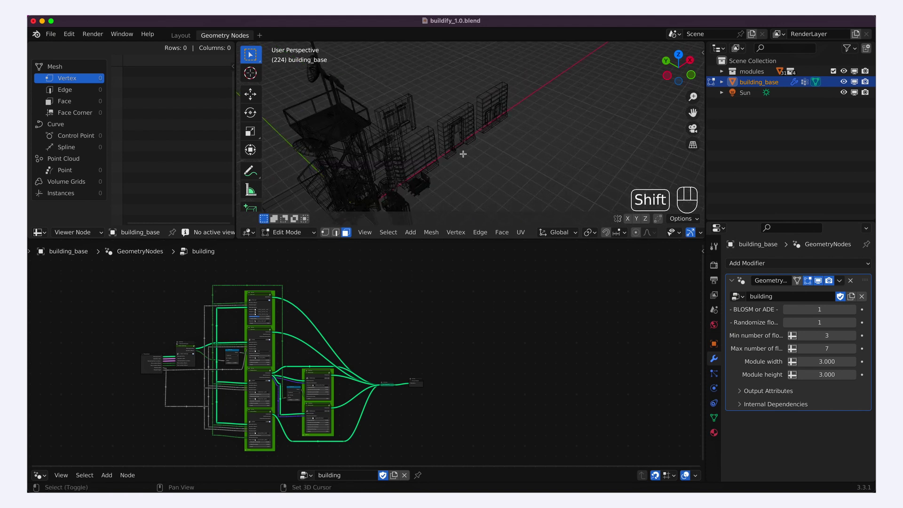
pyautogui.scroll(-5, 463, 153)
pyautogui.hotkey('shift', 'z')
pyautogui.scroll(3, 567, 152)
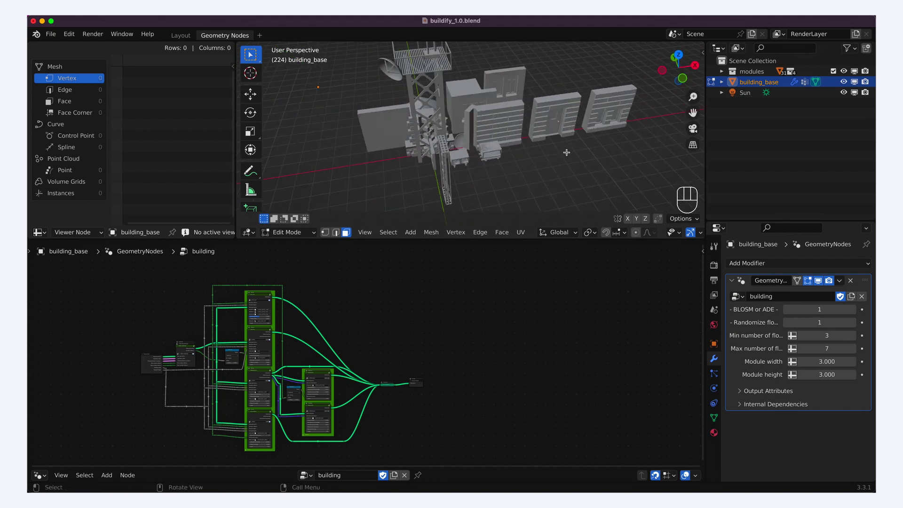
pyautogui.moveTo(567, 152); pyautogui.dragTo(566, 153, button='middle')
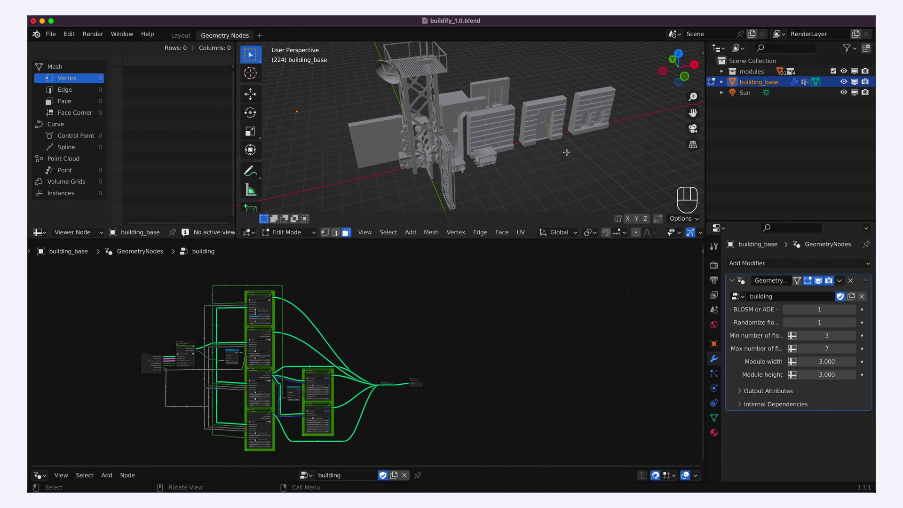
# Step: Expand the modules collection in the Outliner and scroll through its contents
pyautogui.click(722, 73)
pyautogui.scroll(-5, 722, 146)
pyautogui.scroll(-3, 722, 146)
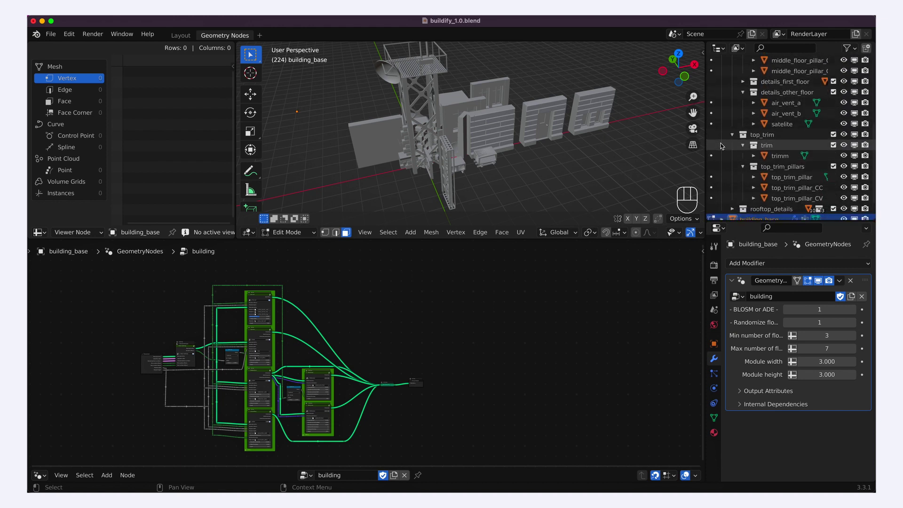
pyautogui.scroll(6, 721, 144)
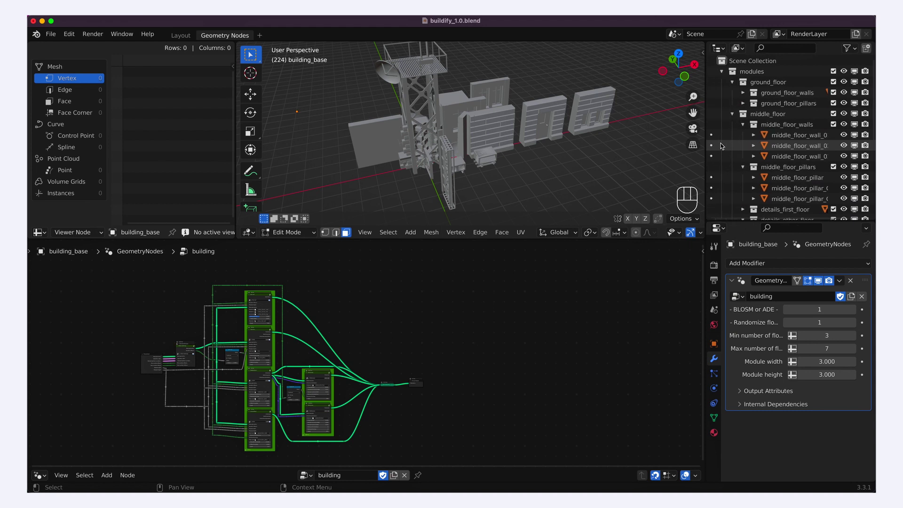
# Step: Zoom in on the Flat roof node and scroll down through Top trim, Middle floors and Ground floor nodes
pyautogui.keyDown('ctrl'); pyautogui.moveTo(245, 324); pyautogui.dragTo(247, 327, button='middle'); pyautogui.keyUp('ctrl')
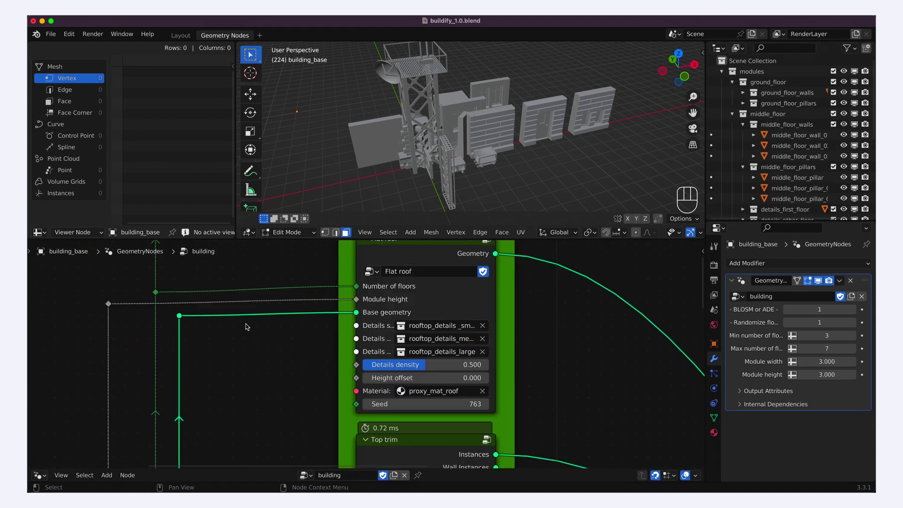
pyautogui.scroll(1, 247, 327)
pyautogui.scroll(-5, 542, 405)
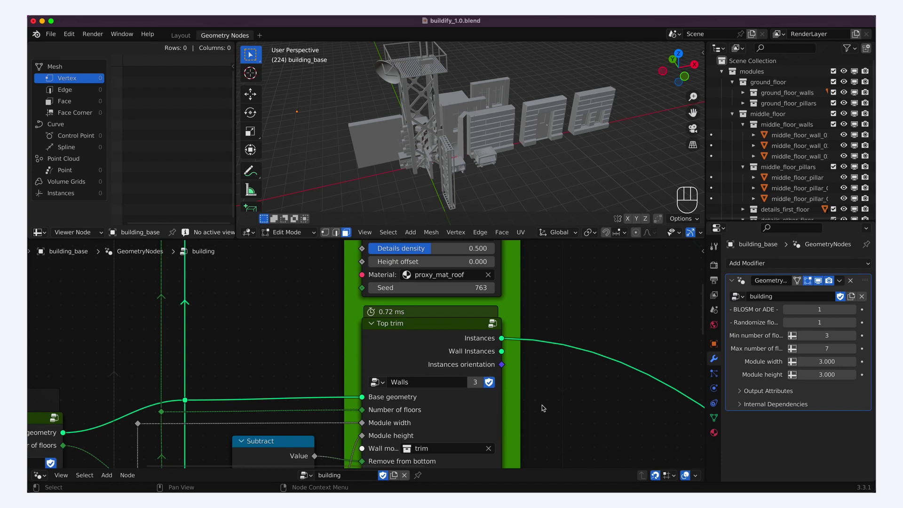
pyautogui.scroll(-5, 542, 405)
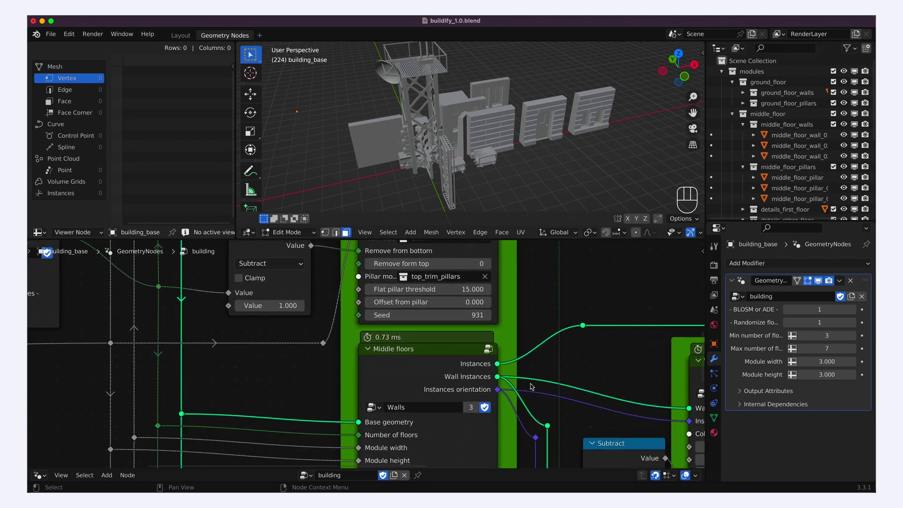
pyautogui.scroll(-5, 531, 387)
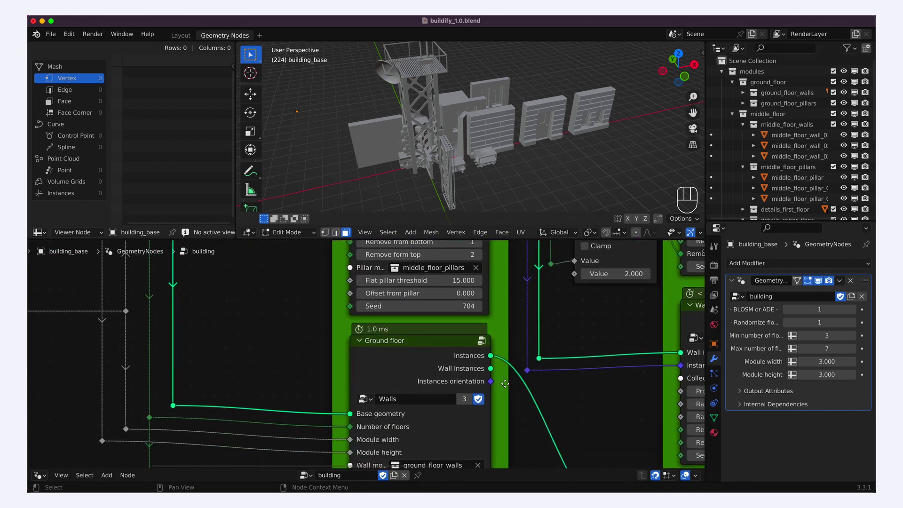
pyautogui.scroll(-4, 505, 384)
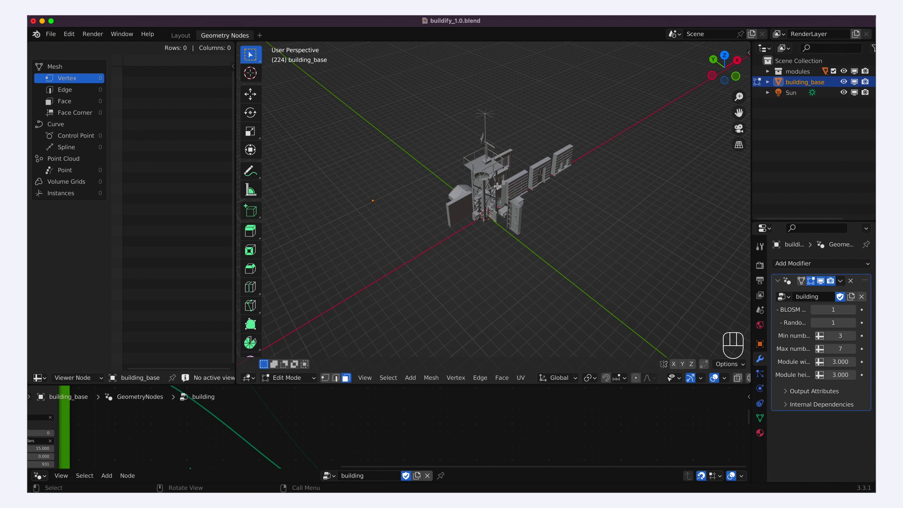
# Step: Add a plane to the footprint mesh and shift the building object along X
pyautogui.hotkey('shift', 'a')
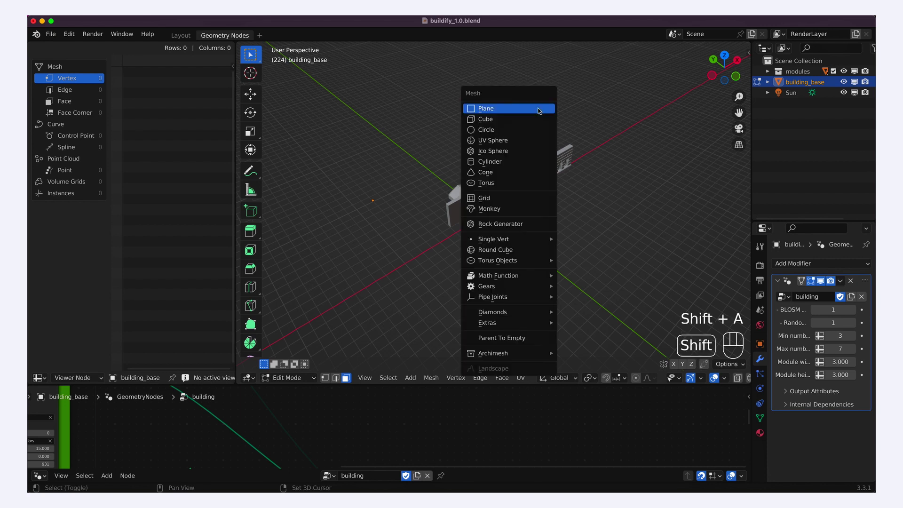
pyautogui.click(503, 111)
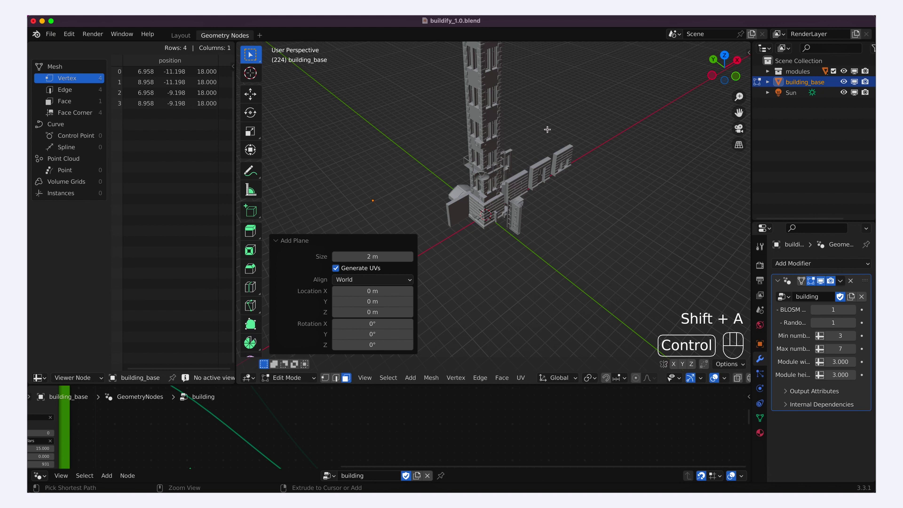
pyautogui.keyDown('ctrl'); pyautogui.moveTo(545, 127); pyautogui.dragTo(547, 129, button='middle'); pyautogui.keyUp('ctrl')
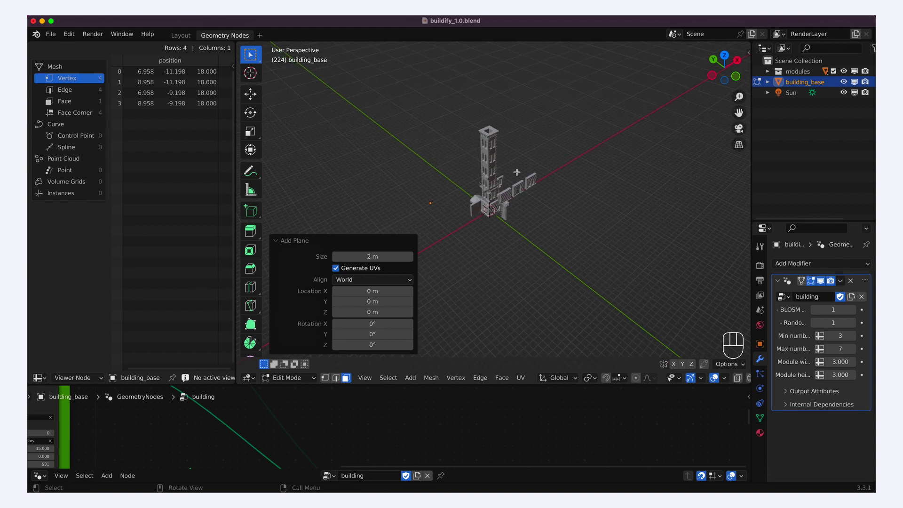
pyautogui.press('Tab')
pyautogui.press('g')
pyautogui.press('x')
pyautogui.click(471, 175)
# Step: Re-enter Edit Mode on the footprint, toggling wireframe while widening the side panels
pyautogui.press('Tab')
pyautogui.scroll(3, 518, 188)
pyautogui.press('z')
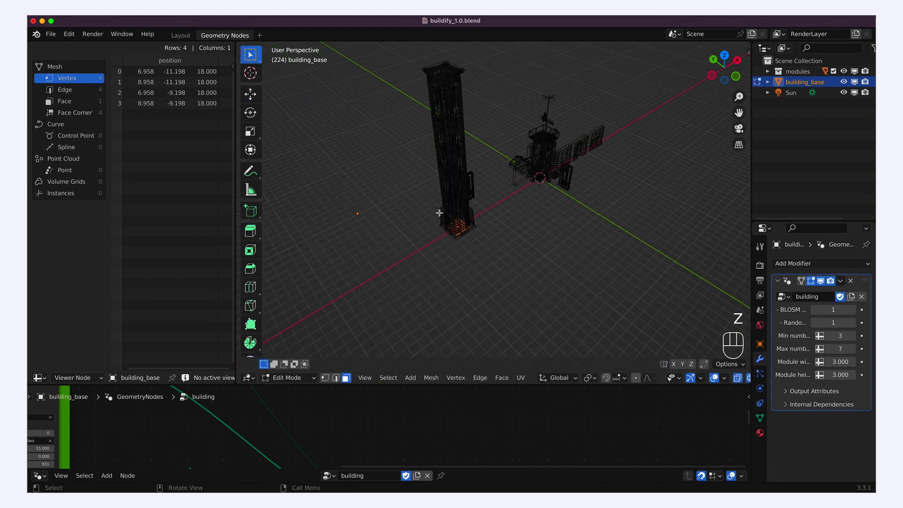
pyautogui.moveTo(739, 300); pyautogui.dragTo(707, 301)
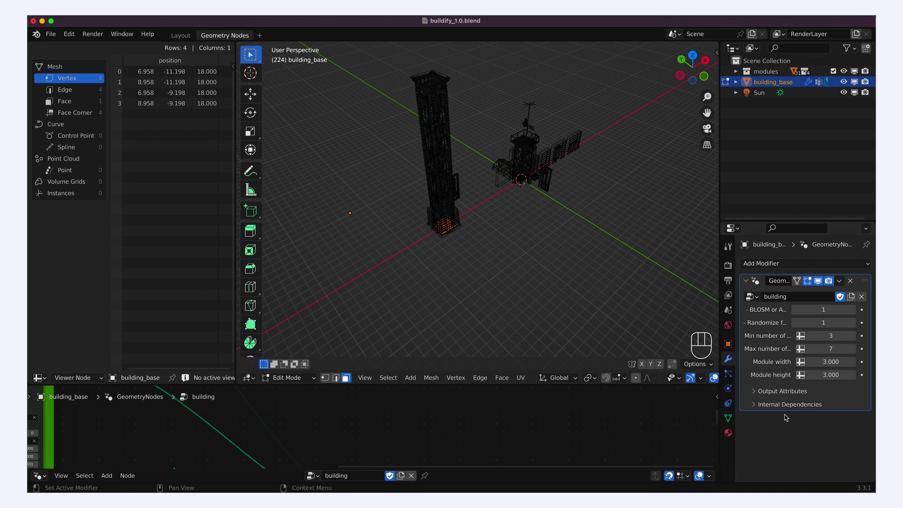
pyautogui.press('z')
# Step: Extrude a footprint edge along Y to widen the building footprint
pyautogui.press('2')
pyautogui.click(451, 230)
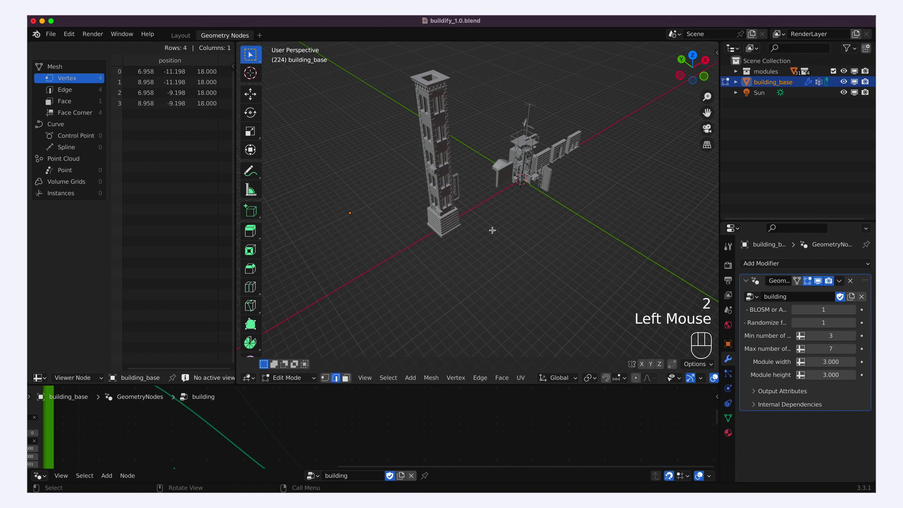
pyautogui.press('e')
pyautogui.press('y')
pyautogui.click(592, 280)
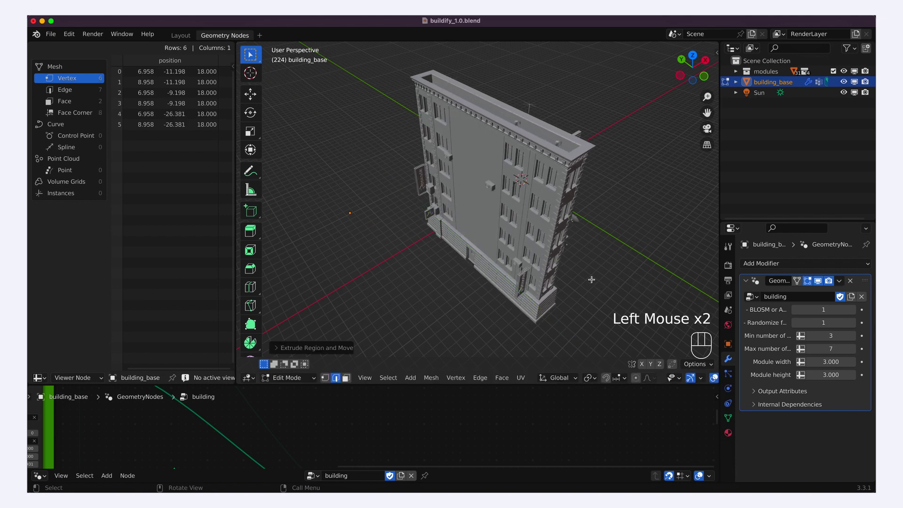
# Step: Move two footprint corner vertices, one along X, to angle the building
pyautogui.press('1')
pyautogui.click(541, 282)
pyautogui.press('g')
pyautogui.press('x')
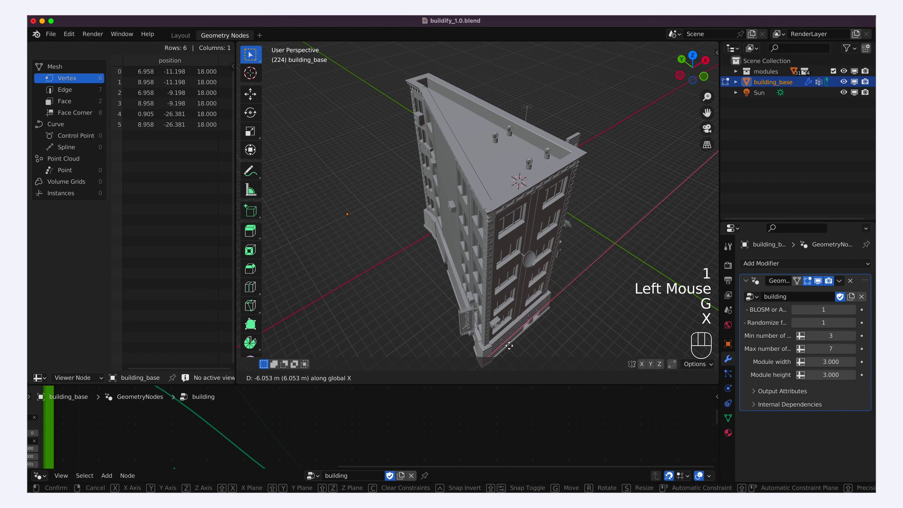
pyautogui.click(518, 263)
pyautogui.click(508, 254)
pyautogui.press('g')
pyautogui.hotkey('shift', 'z')
pyautogui.click(482, 239)
# Step: Loop-cut the footprint, reposition the cut vertices and an edge, then view it in rendered shading
pyautogui.hotkey('ctrl', 'r')
pyautogui.doubleClick(482, 240)
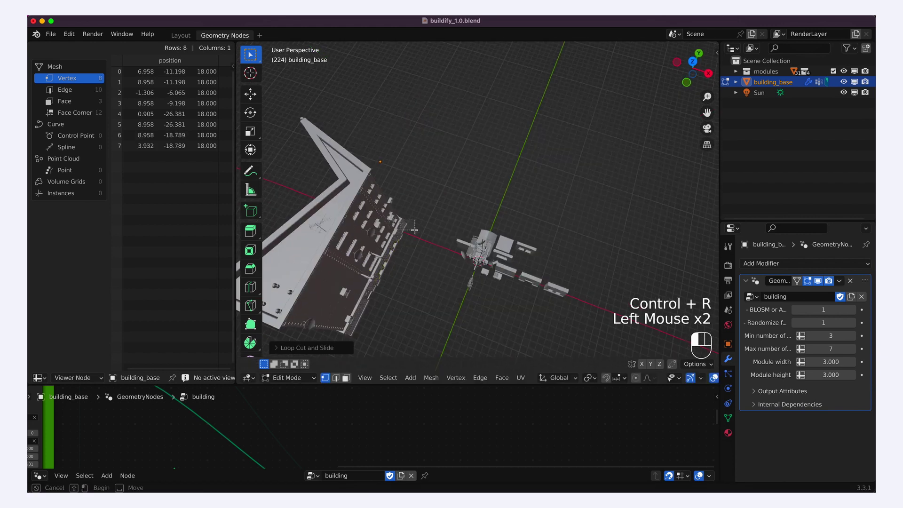
pyautogui.press('g')
pyautogui.hotkey('shift', 'z')
pyautogui.click(481, 244)
pyautogui.press('2')
pyautogui.press('g')
pyautogui.hotkey('shift', 'z')
pyautogui.click(470, 292)
pyautogui.moveTo(427, 322)
pyautogui.keyDown('shift'); pyautogui.mouseDown(button='middle')
pyautogui.moveTo(484, 302)
pyautogui.moveTo(509, 193)
pyautogui.mouseUp(button='middle'); pyautogui.keyUp('shift')
pyautogui.press('z')
pyautogui.click(513, 150)
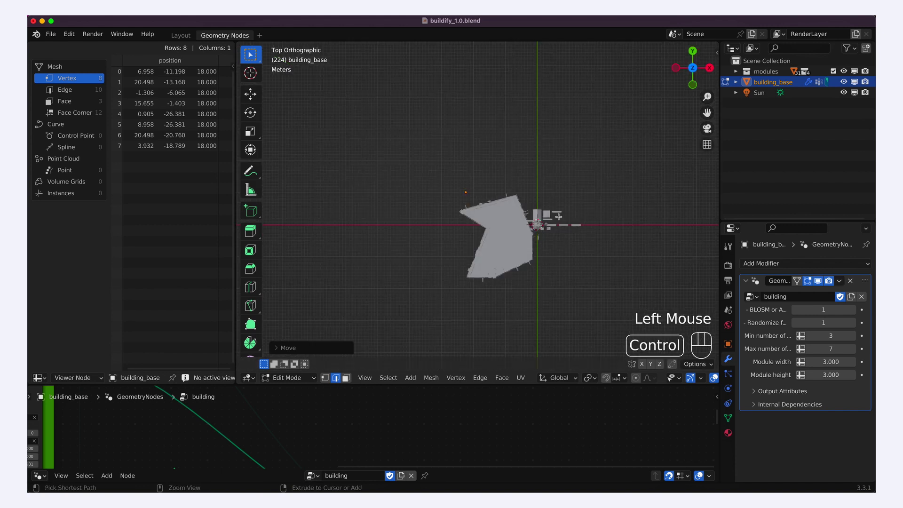
# Step: Add a new plane piece and move it to the upper left as another building
pyautogui.press('g')
pyautogui.click(428, 186)
pyautogui.press('1')
pyautogui.click(438, 174)
pyautogui.press('g')
pyautogui.doubleClick(465, 197)
pyautogui.press('g')
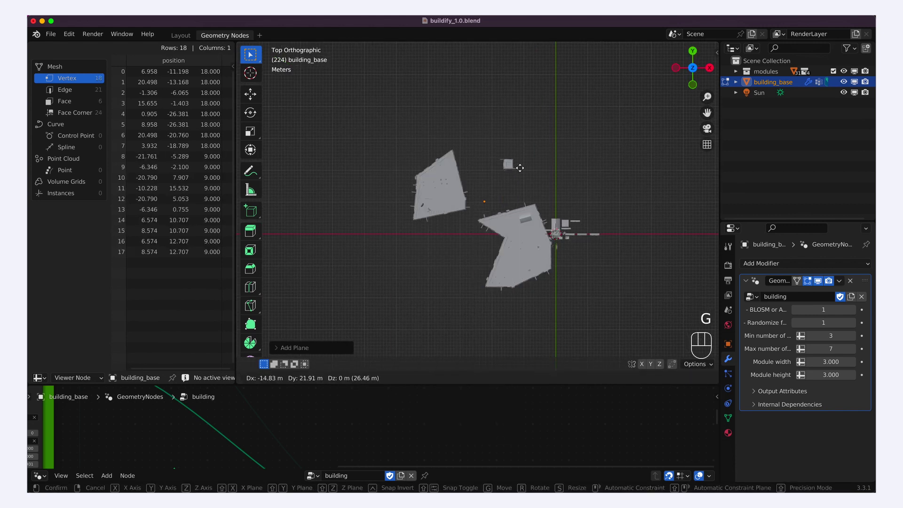
pyautogui.click(441, 132)
# Step: Place the last footprint plane, select all and return to Object Mode to generate the three-block cluster
pyautogui.click(438, 136)
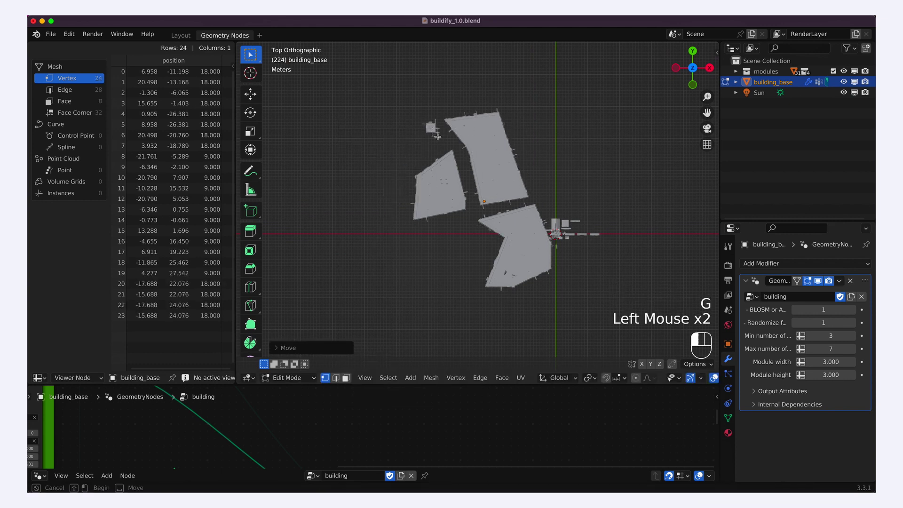
pyautogui.press('g')
pyautogui.click(423, 155)
pyautogui.press('a')
pyautogui.press('a')
pyautogui.press('Tab')
pyautogui.moveTo(447, 142); pyautogui.dragTo(497, 122, button='middle')
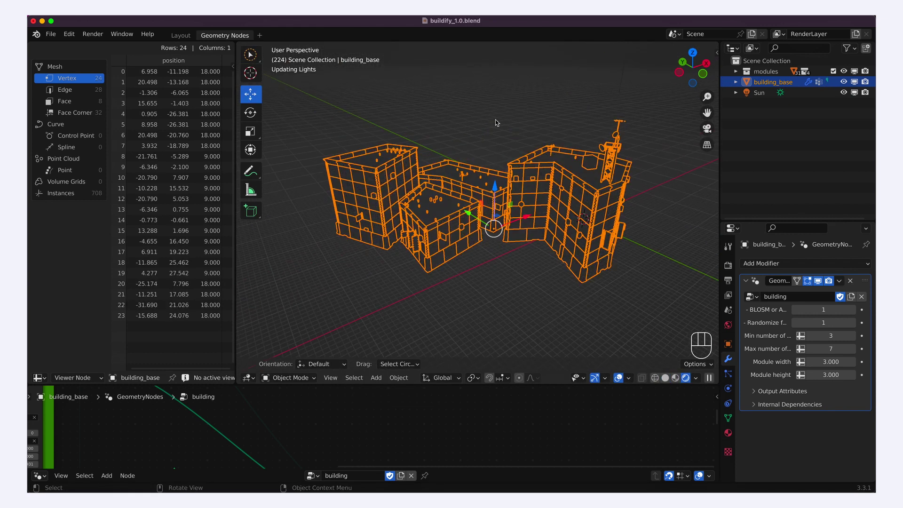
# Step: Enlarge the node editor and step the Ground floor node's Seed value so the walls regenerate
pyautogui.click(497, 123)
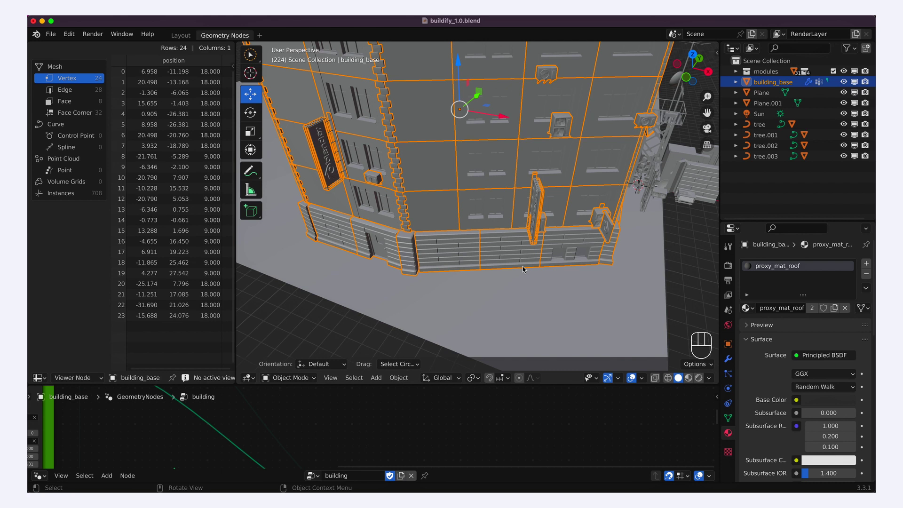
pyautogui.keyDown('ctrl'); pyautogui.moveTo(329, 423); pyautogui.dragTo(357, 410, button='middle'); pyautogui.keyUp('ctrl')
pyautogui.moveTo(332, 384); pyautogui.dragTo(331, 278)
pyautogui.keyDown('ctrl'); pyautogui.moveTo(331, 279); pyautogui.dragTo(242, 370, button='middle'); pyautogui.keyUp('ctrl')
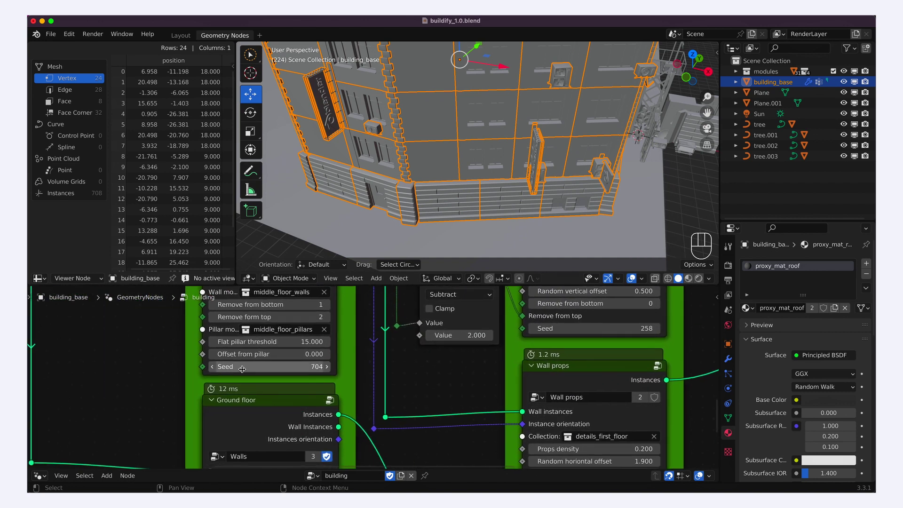
pyautogui.scroll(-5, 487, 391)
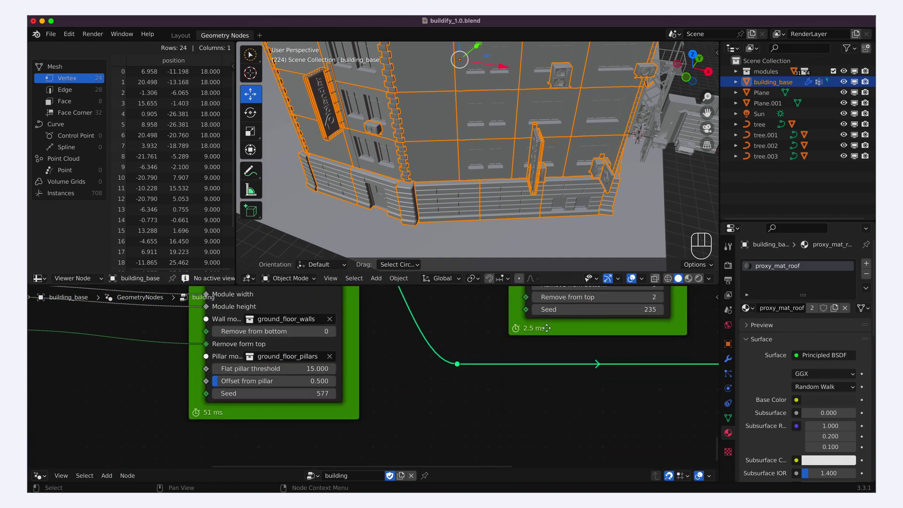
pyautogui.click(336, 393)
pyautogui.click(336, 394)
# Step: Step the ground floor seed once more and move the plane into place under the buildings
pyautogui.click(336, 394)
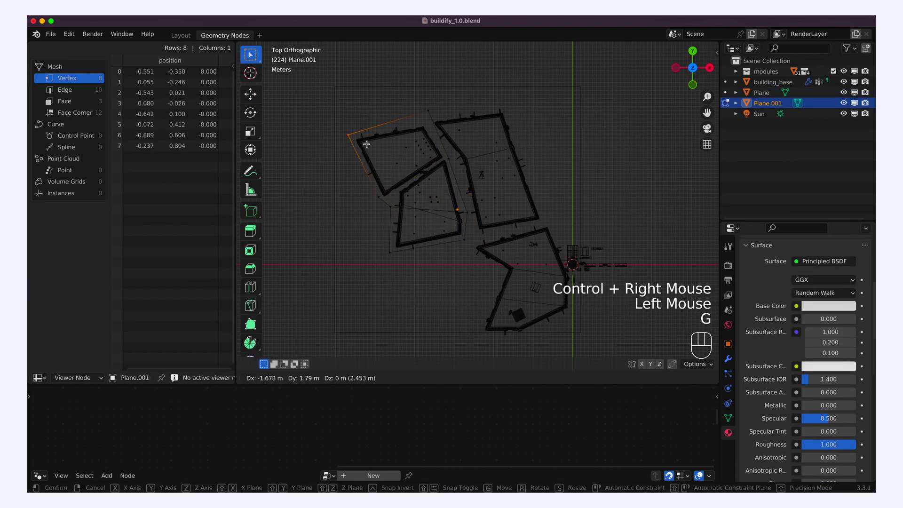
pyautogui.press('g')
pyautogui.click(555, 195)
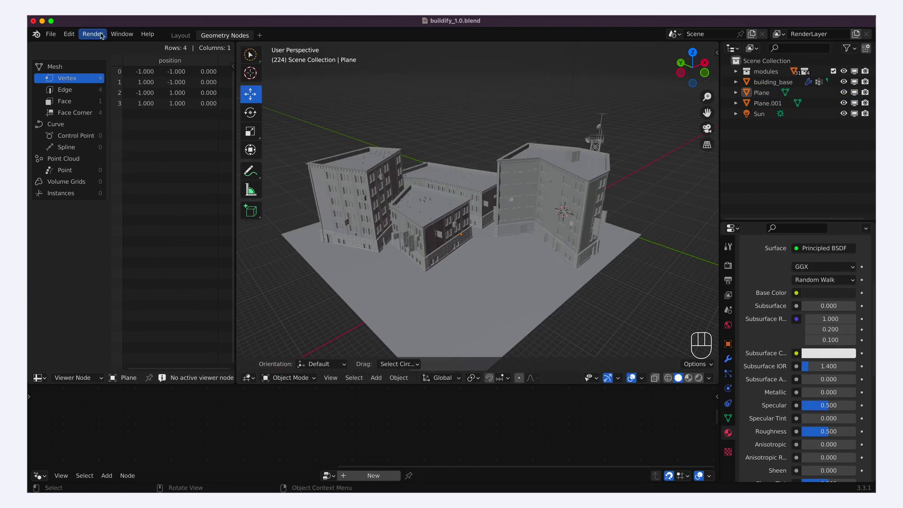
# Step: Enable the Sapling Tree Gen add-on by searching 'tree' in Preferences, then add Sapling trees
pyautogui.click(70, 34)
pyautogui.click(121, 196)
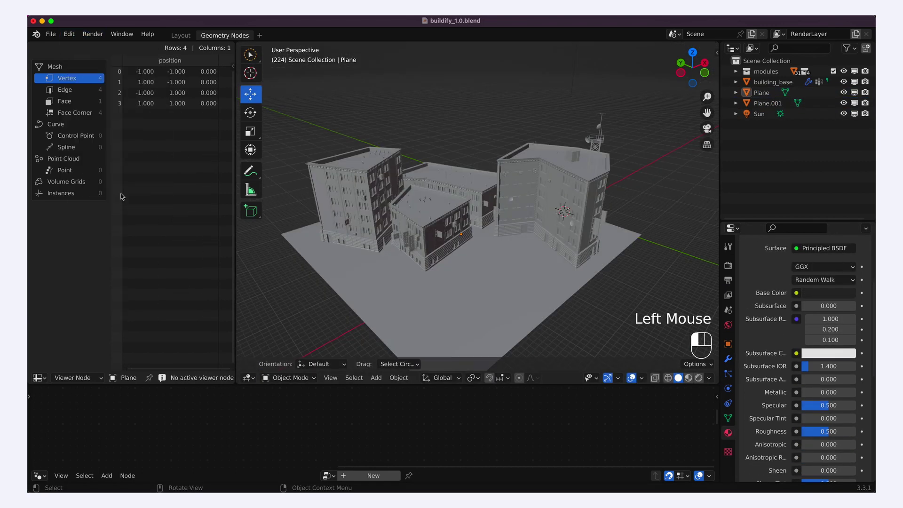
pyautogui.click(308, 80)
pyautogui.write('tree')
pyautogui.press('Return')
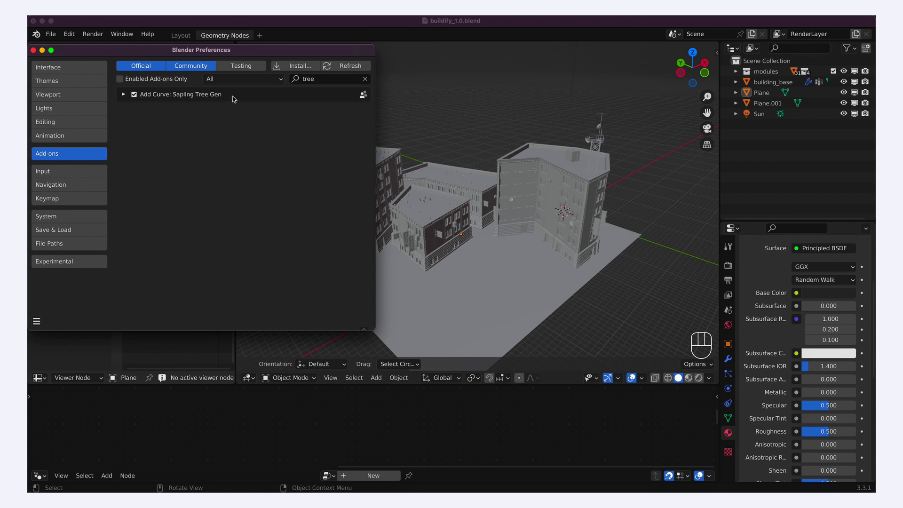
pyautogui.click(521, 480)
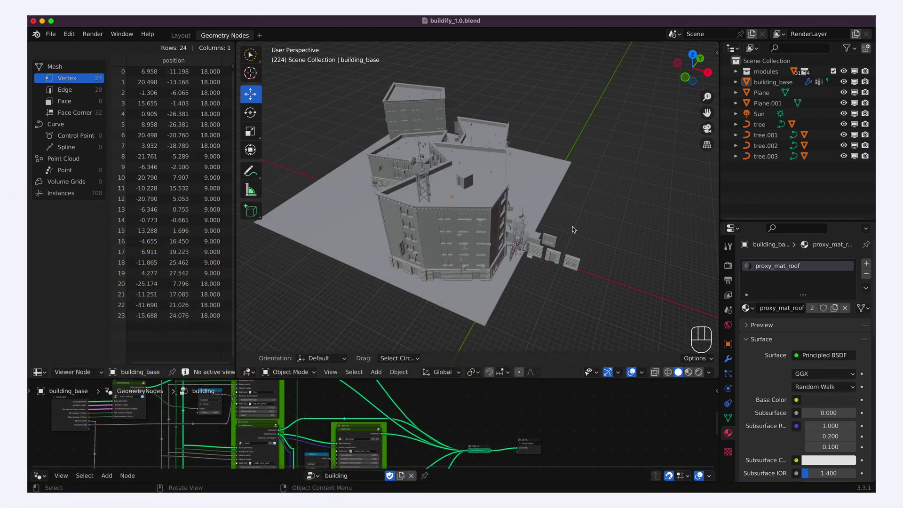
# Step: Hide building_base with its Outliner eye icon and zoom onto the wall module pieces
pyautogui.tripleClick(531, 231)
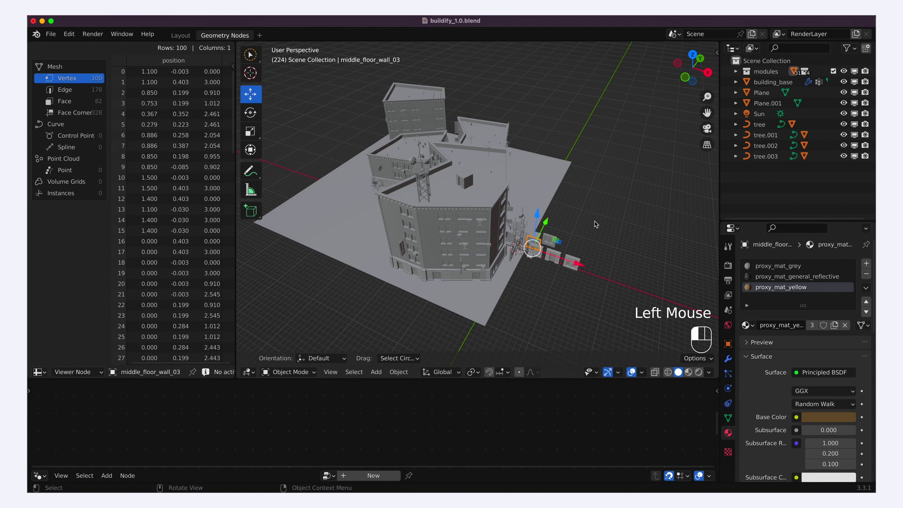
pyautogui.click(595, 225)
pyautogui.click(843, 82)
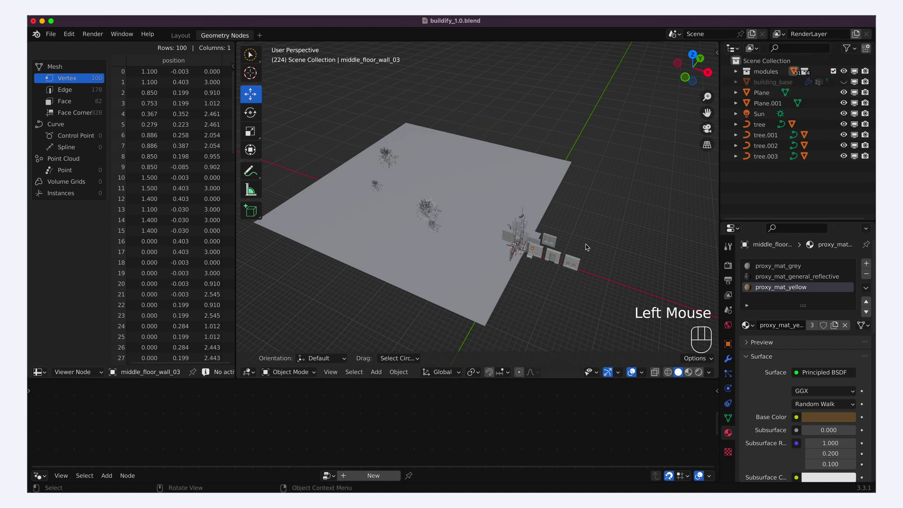
pyautogui.moveTo(586, 244)
pyautogui.keyDown('ctrl'); pyautogui.mouseDown(button='middle')
pyautogui.moveTo(586, 221)
pyautogui.moveTo(565, 236)
pyautogui.moveTo(585, 247)
pyautogui.mouseUp(button='middle'); pyautogui.keyUp('ctrl')
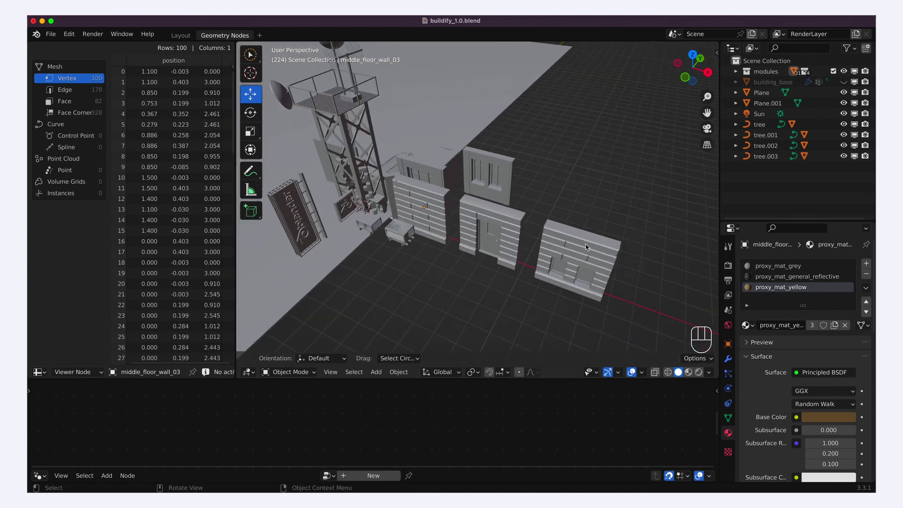
# Step: Duplicate the stone ground floor wall along Y and expand the ground floor walls collection
pyautogui.click(433, 231)
pyautogui.hotkey('shift', 'd')
pyautogui.press('y')
pyautogui.click(490, 300)
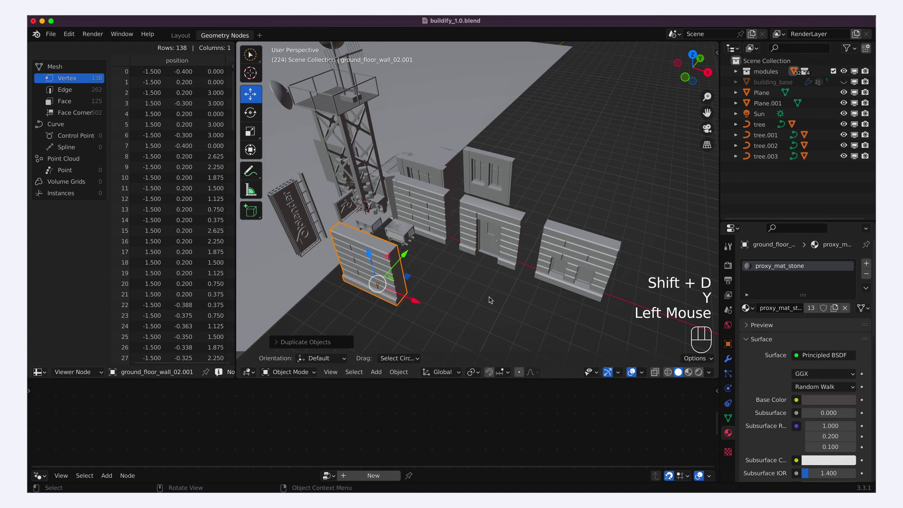
pyautogui.click(736, 71)
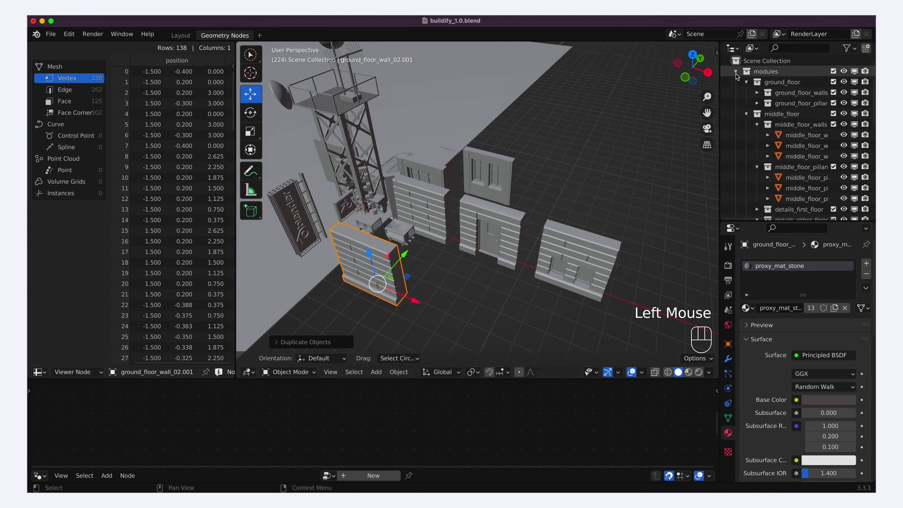
pyautogui.click(758, 93)
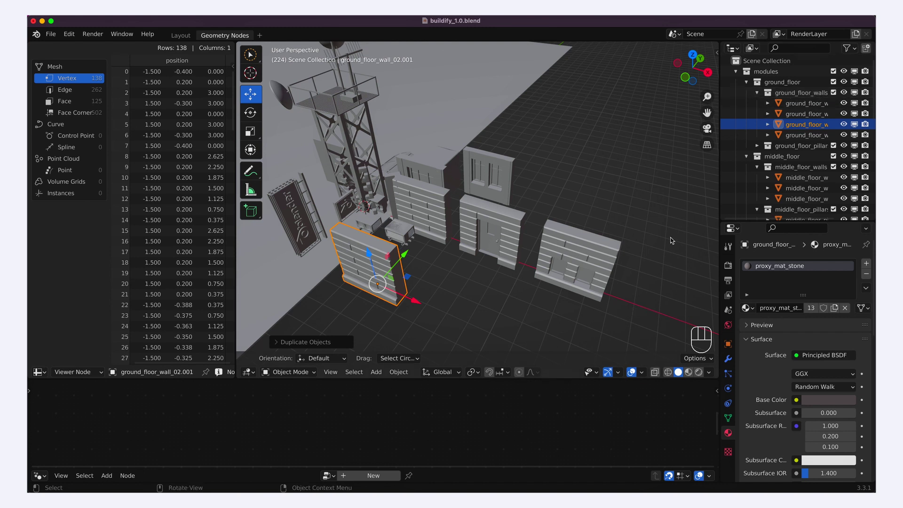
pyautogui.scroll(5, 490, 263)
# Step: In face mode, extrude four brick faces of the wall copy outward
pyautogui.press('Tab')
pyautogui.press('3')
pyautogui.click(492, 189)
pyautogui.keyDown('shift'); pyautogui.click(513, 216); pyautogui.keyUp('shift')
pyautogui.keyDown('shift'); pyautogui.click(536, 218); pyautogui.keyUp('shift')
pyautogui.keyDown('shift'); pyautogui.click(515, 188); pyautogui.keyUp('shift')
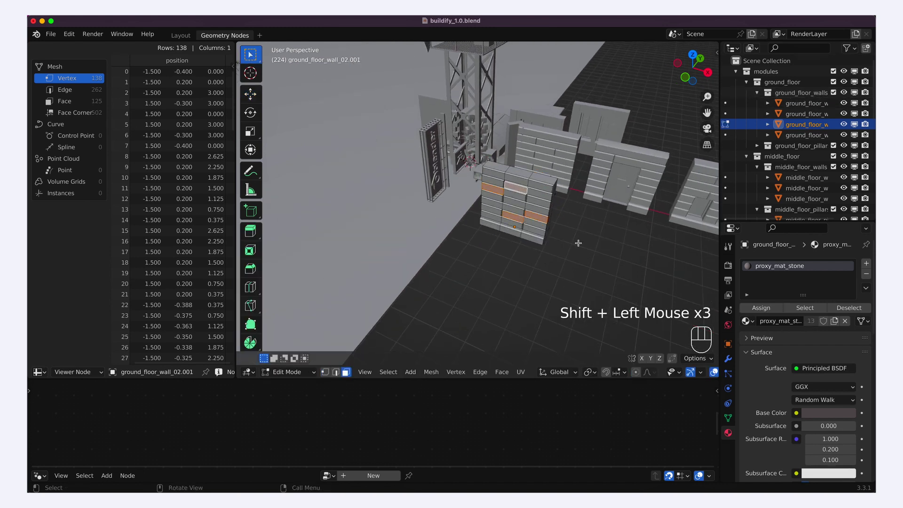
pyautogui.press('e')
pyautogui.click(586, 242)
pyautogui.moveTo(586, 243); pyautogui.dragTo(518, 226, button='middle')
# Step: Assign proxy_mat_orange in a new material slot to four selected bricks, then exit Edit Mode
pyautogui.click(464, 205)
pyautogui.keyDown('shift'); pyautogui.click(442, 229); pyautogui.keyUp('shift')
pyautogui.keyDown('shift'); pyautogui.click(479, 220); pyautogui.keyUp('shift')
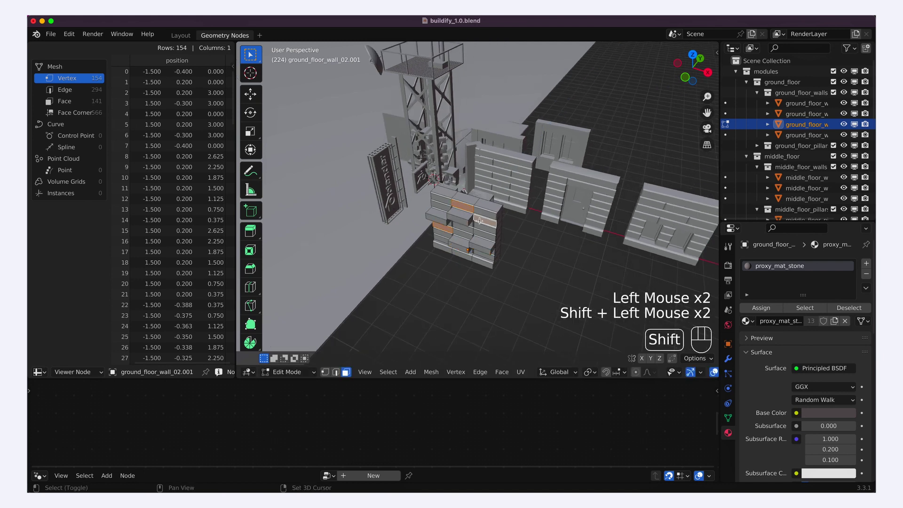
pyautogui.keyDown('shift'); pyautogui.click(485, 222); pyautogui.keyUp('shift')
pyautogui.click(866, 263)
pyautogui.click(745, 338)
pyautogui.click(666, 421)
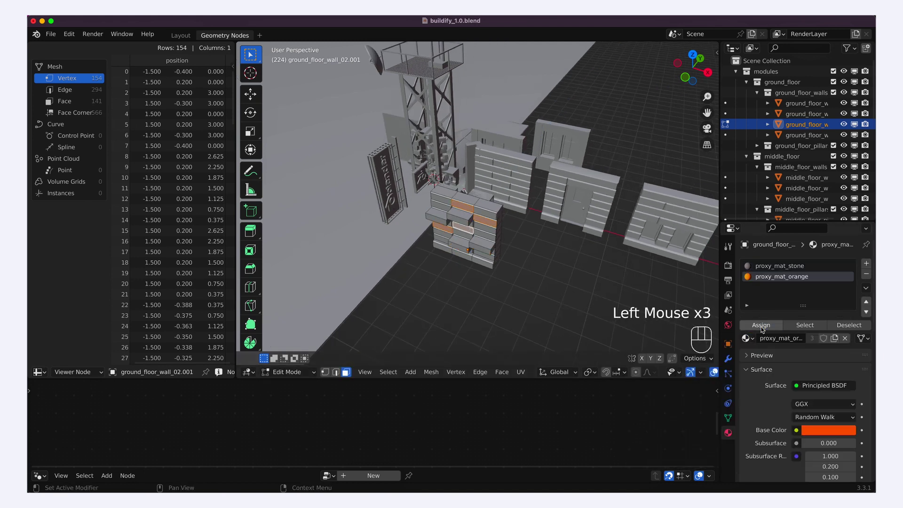
pyautogui.scroll(-3, 535, 265)
pyautogui.press('a')
pyautogui.press('a')
pyautogui.press('Tab')
pyautogui.click(535, 265)
# Step: Unhide building_base and view the zoomed-in buildings in Rendered shading to show the orange-brick ground floor
pyautogui.click(737, 71)
pyautogui.scroll(-3, 633, 145)
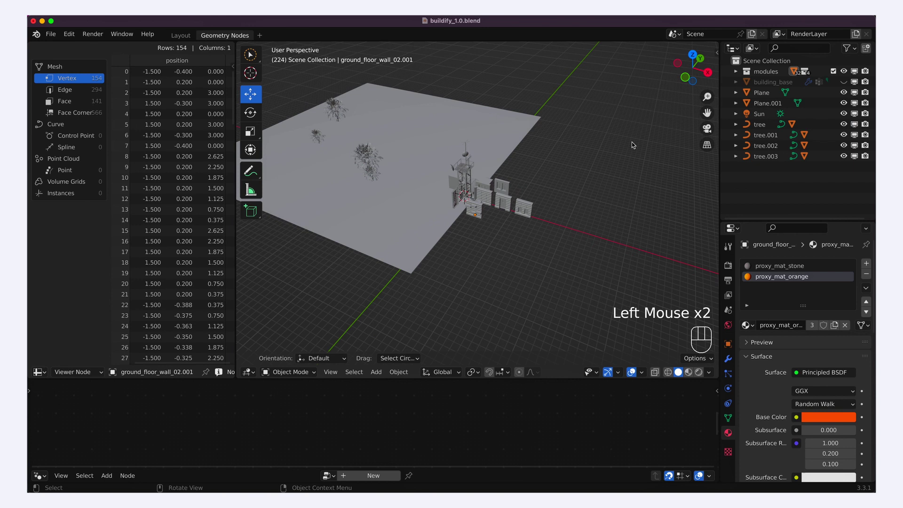
pyautogui.click(844, 82)
pyautogui.keyDown('ctrl'); pyautogui.moveTo(375, 244); pyautogui.dragTo(375, 212, button='middle'); pyautogui.keyUp('ctrl')
pyautogui.press('z')
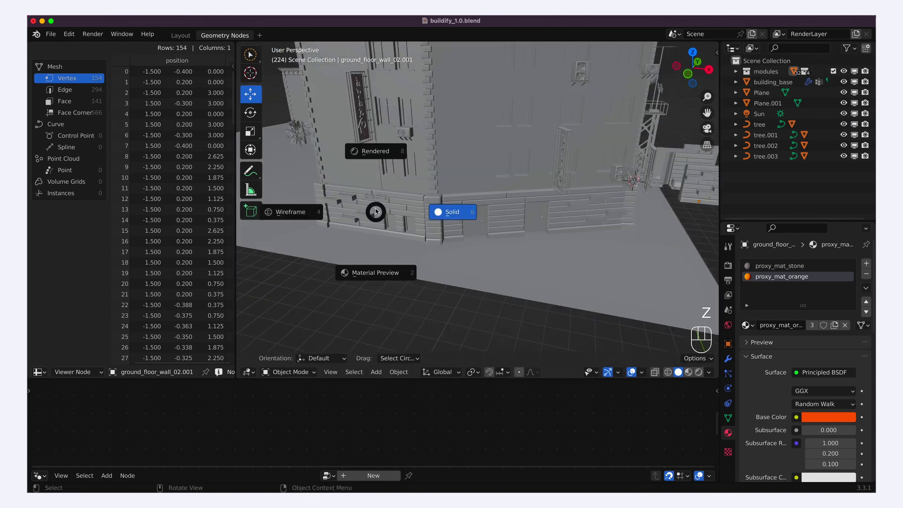
pyautogui.click(375, 183)
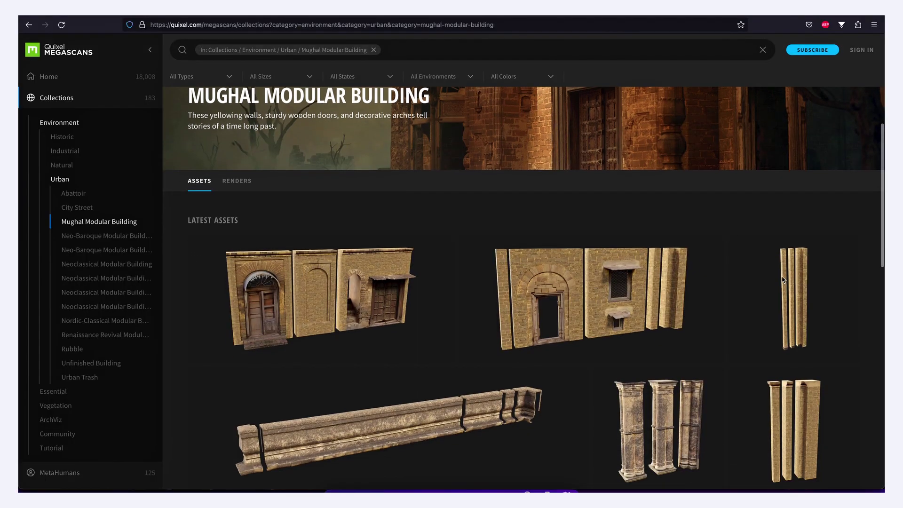
# Step: Browse the Mughal Modular Building collection and open the Modular Building Ground Floor Kit preview
pyautogui.scroll(-5, 783, 280)
pyautogui.scroll(-6, 783, 280)
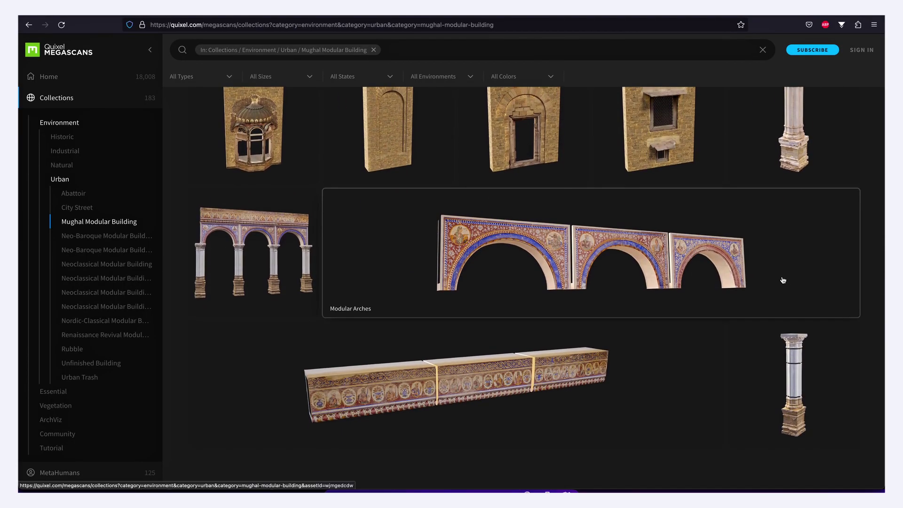
pyautogui.scroll(11, 784, 280)
pyautogui.click(323, 357)
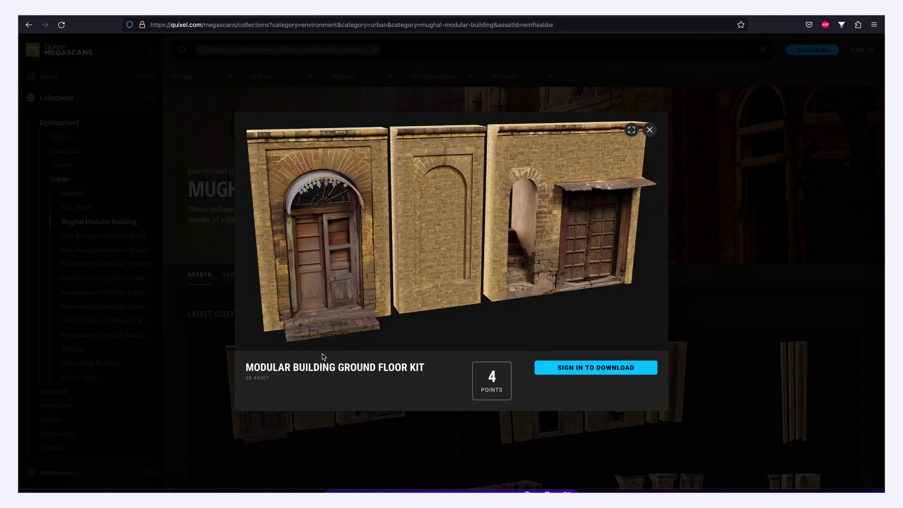